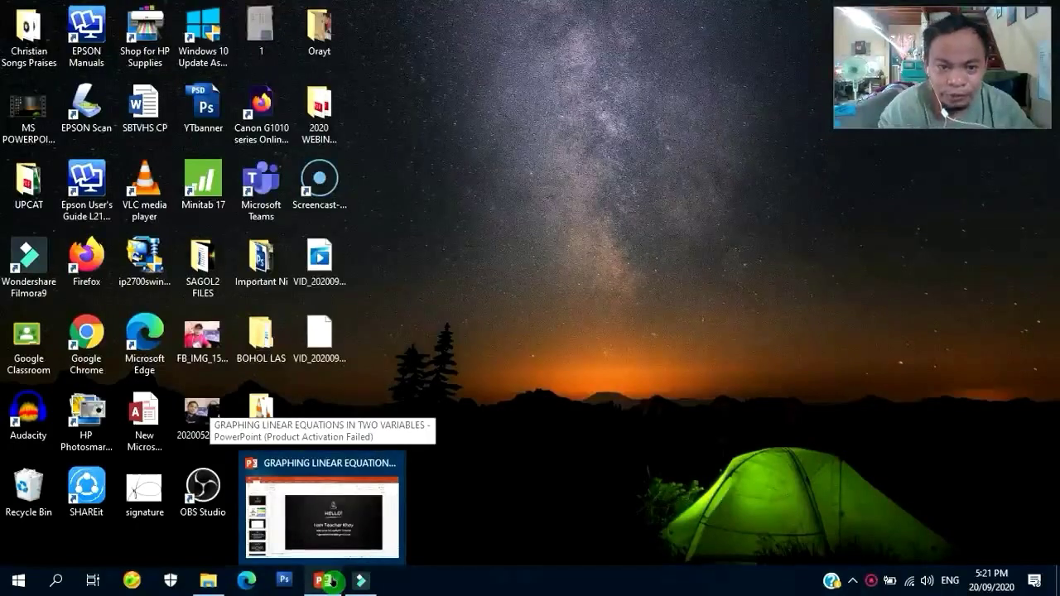
Restore the Graphing Linear Equations presentation window from the taskbar, showing its HELLO! title slide.
click(328, 583)
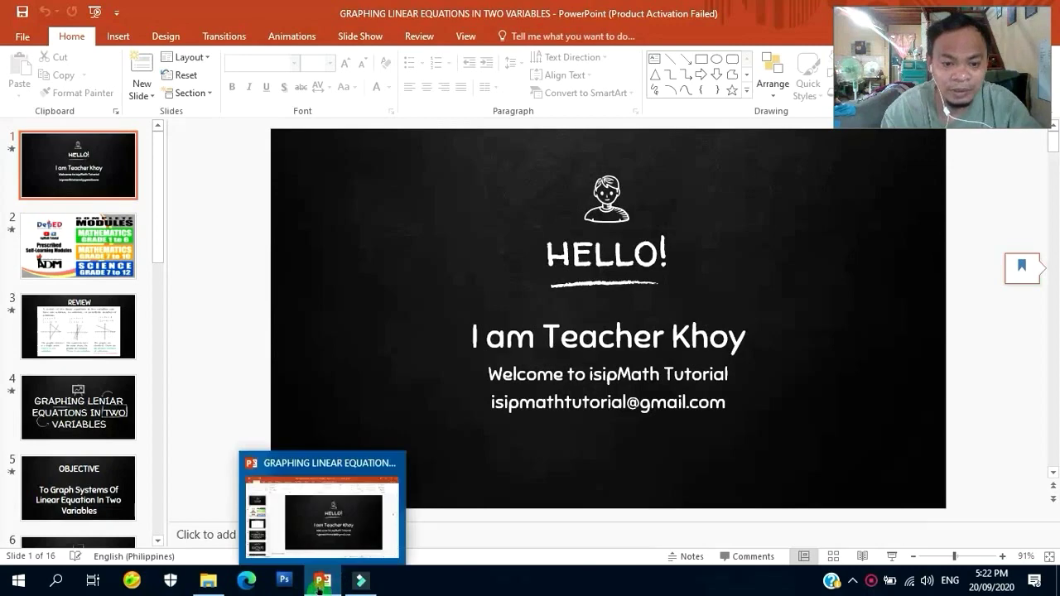
click(320, 581)
click(320, 582)
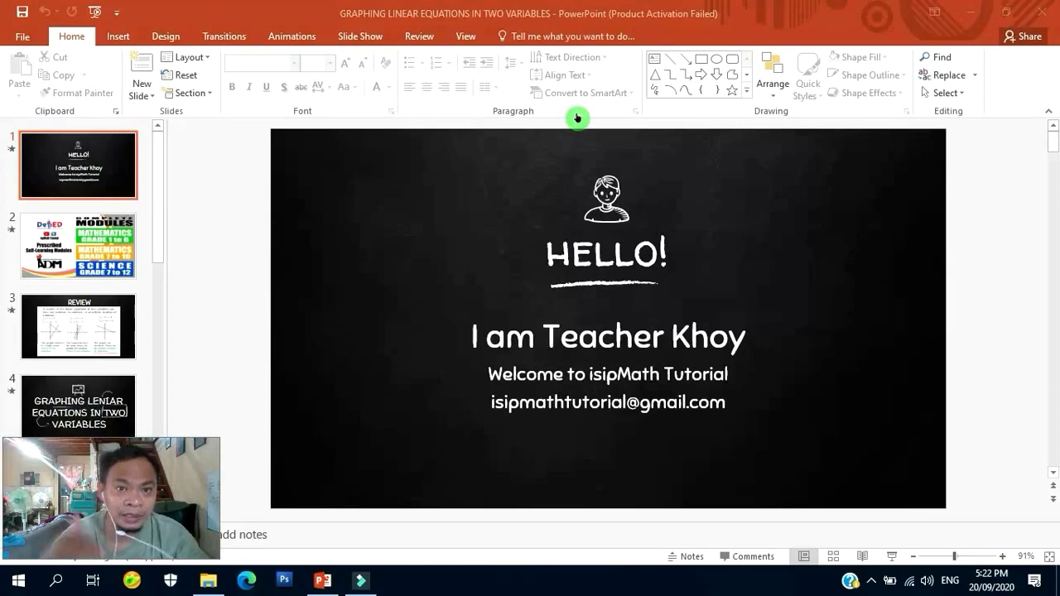
click(975, 16)
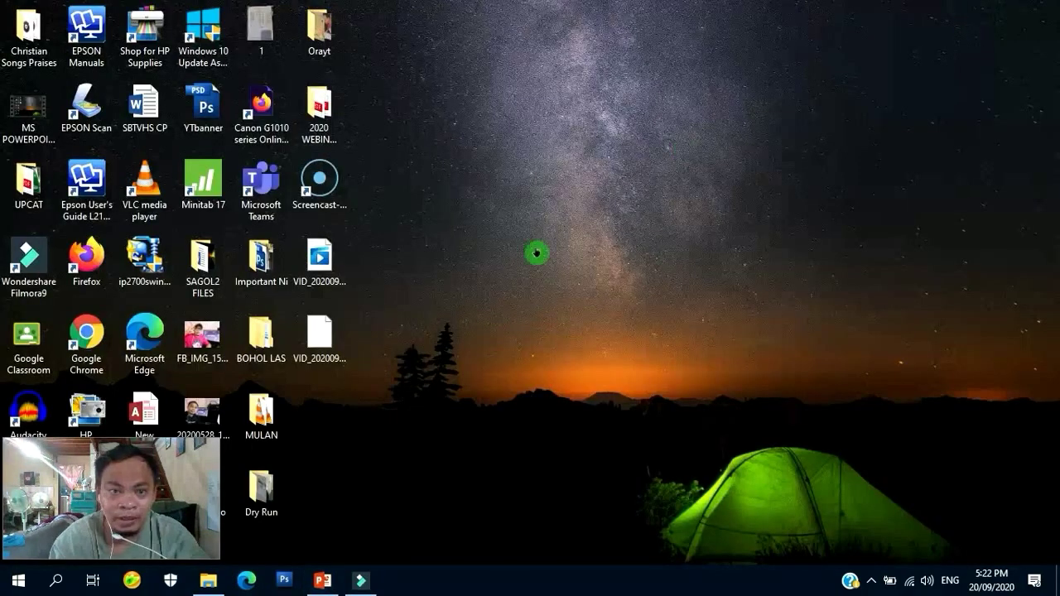
click(327, 586)
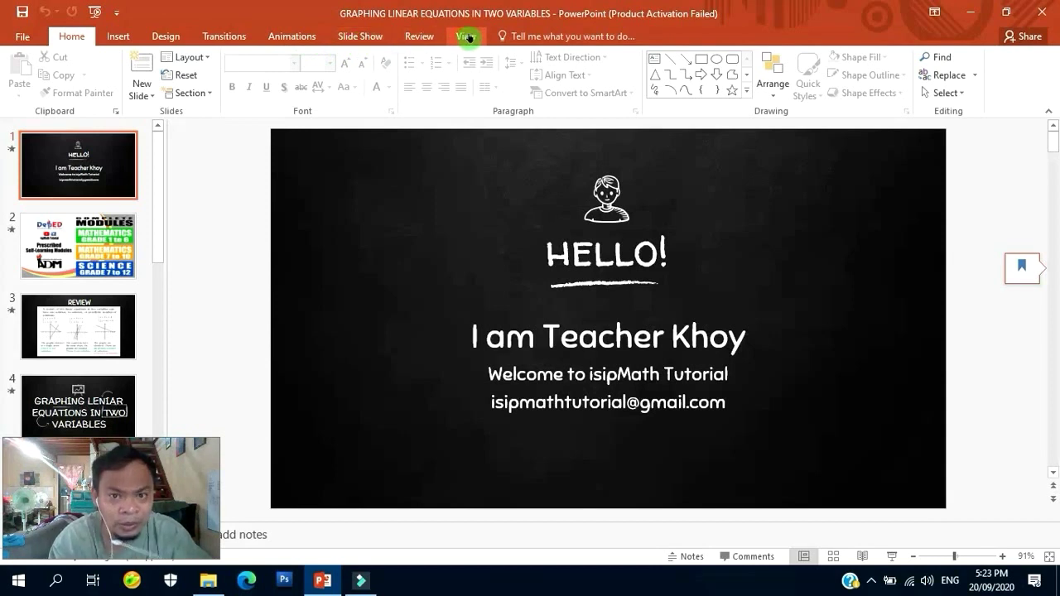
Start a new screen recording from the Insert tab's Media group.
click(118, 37)
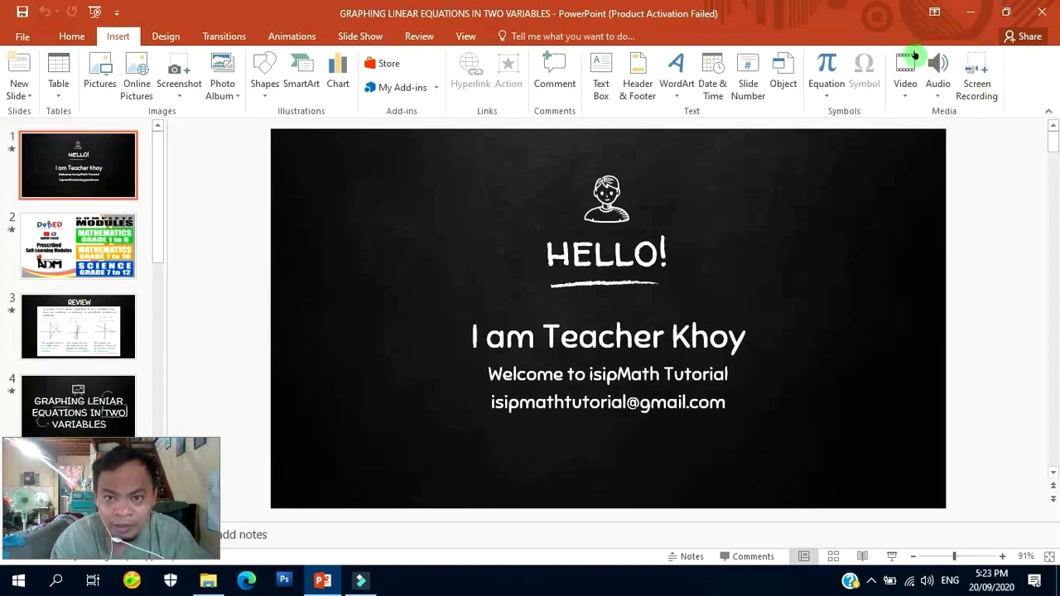
click(964, 88)
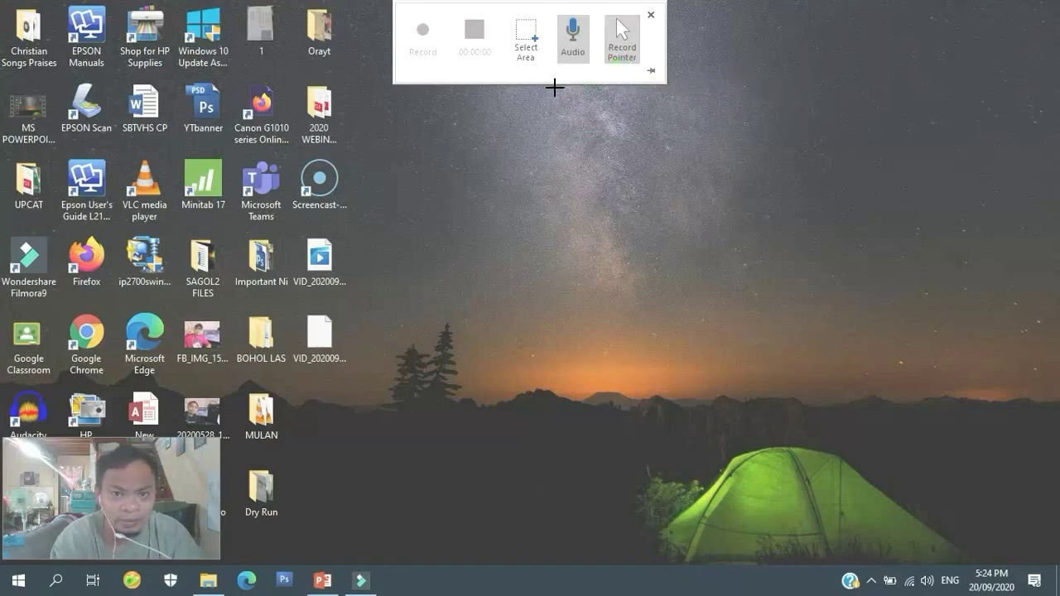
Mark the desktop region to capture with Select Area on the recording dock.
click(523, 50)
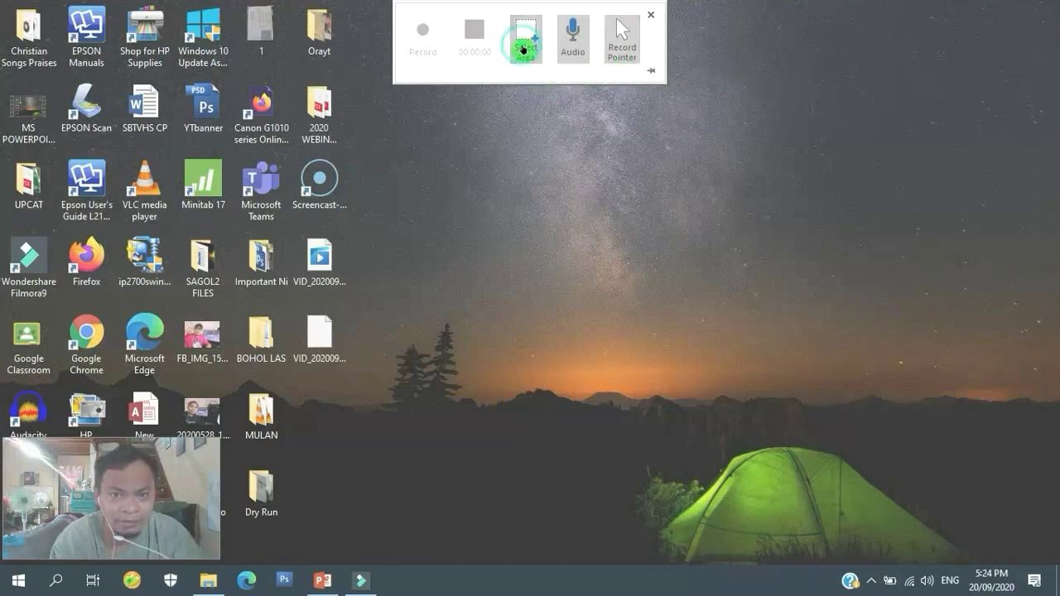
click(524, 50)
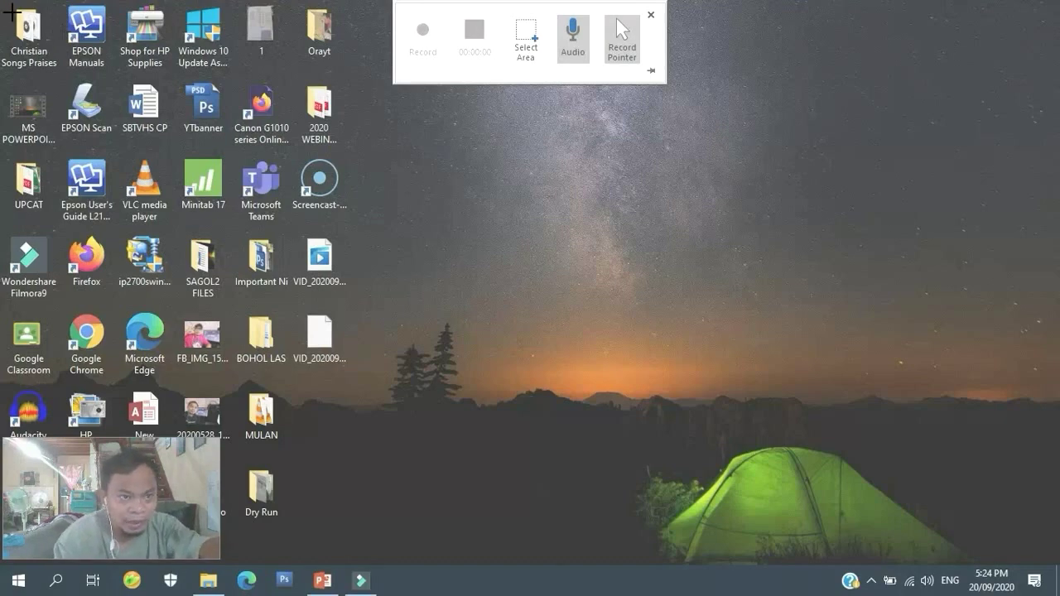
drag(2, 1, 966, 530)
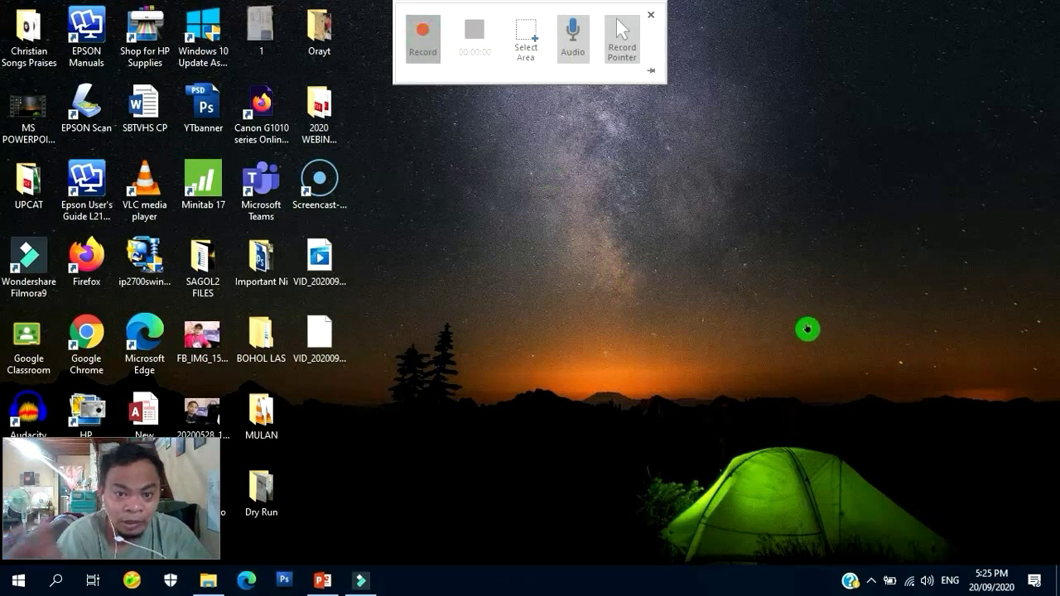
Start recording with Windows+Shift+R and restore PowerPoint on its HELLO! slide.
key(super+shift+r)
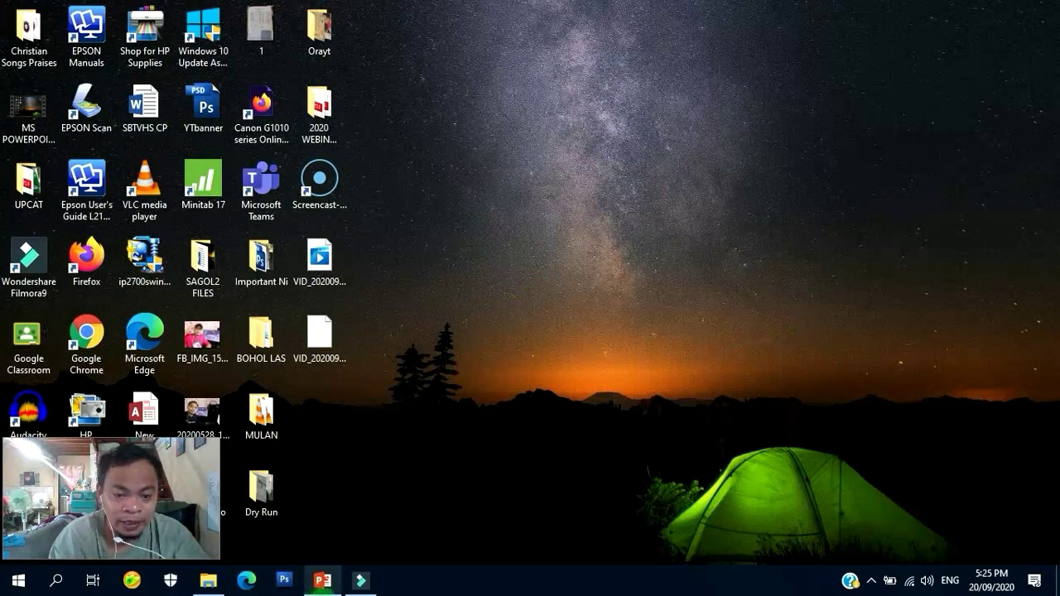
click(329, 590)
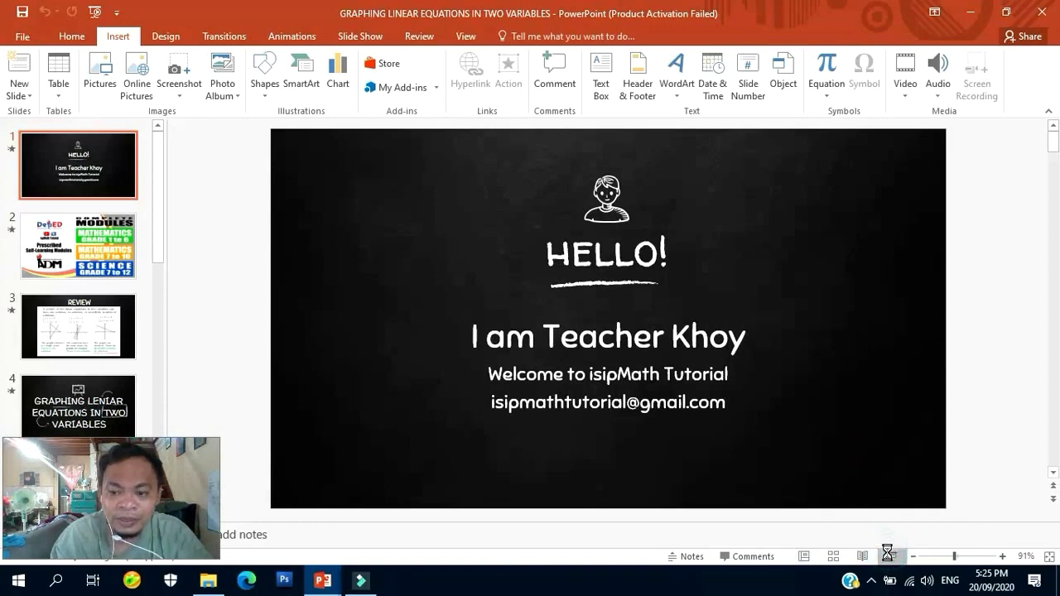
Present the slide show up to EXAMPLE No. 1, then exit to editing with the recording dock showing.
click(890, 556)
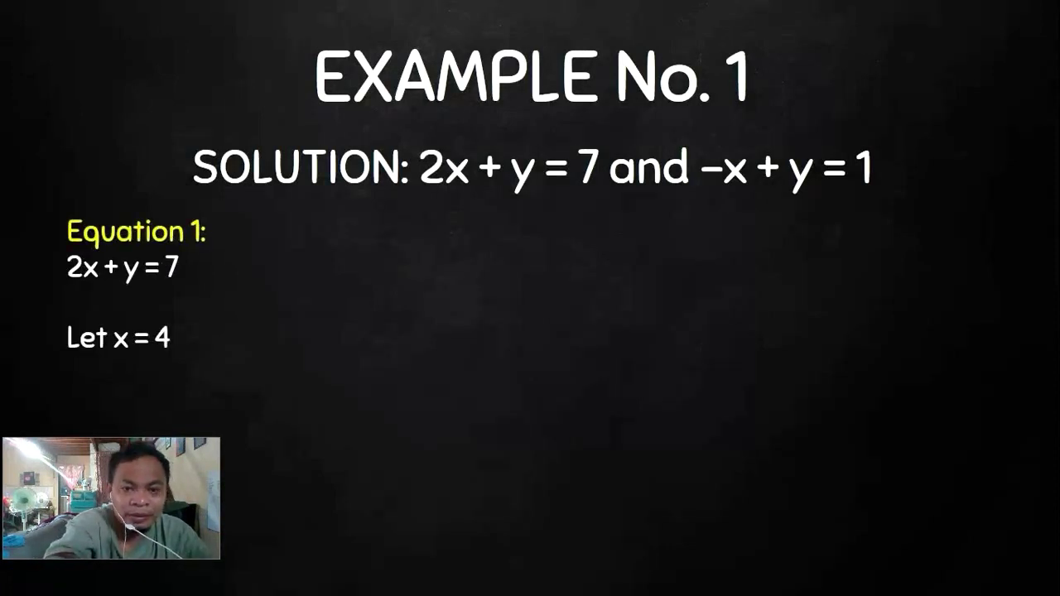
key(Escape)
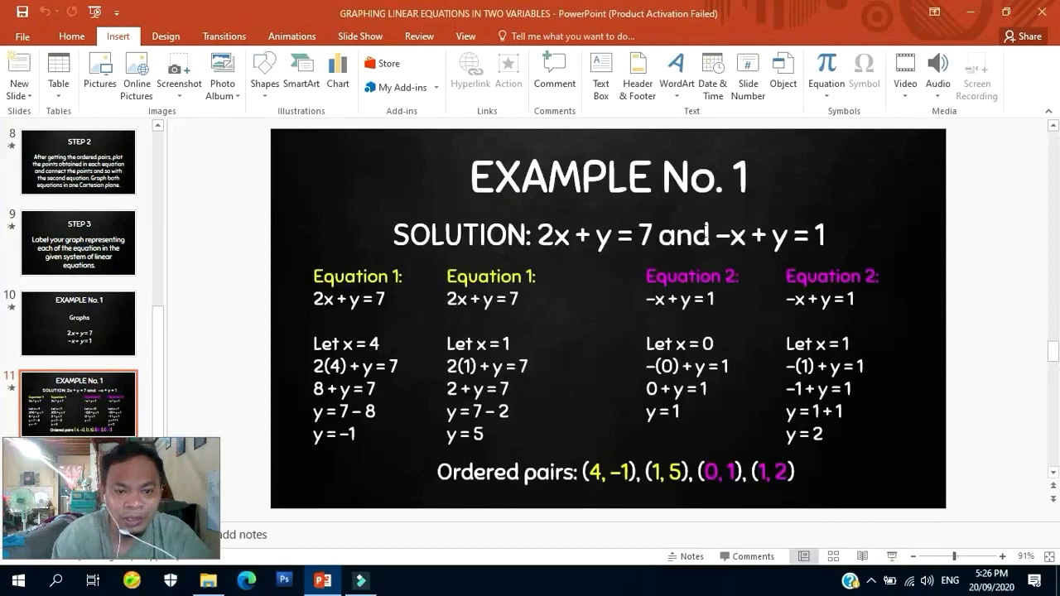
click(153, 146)
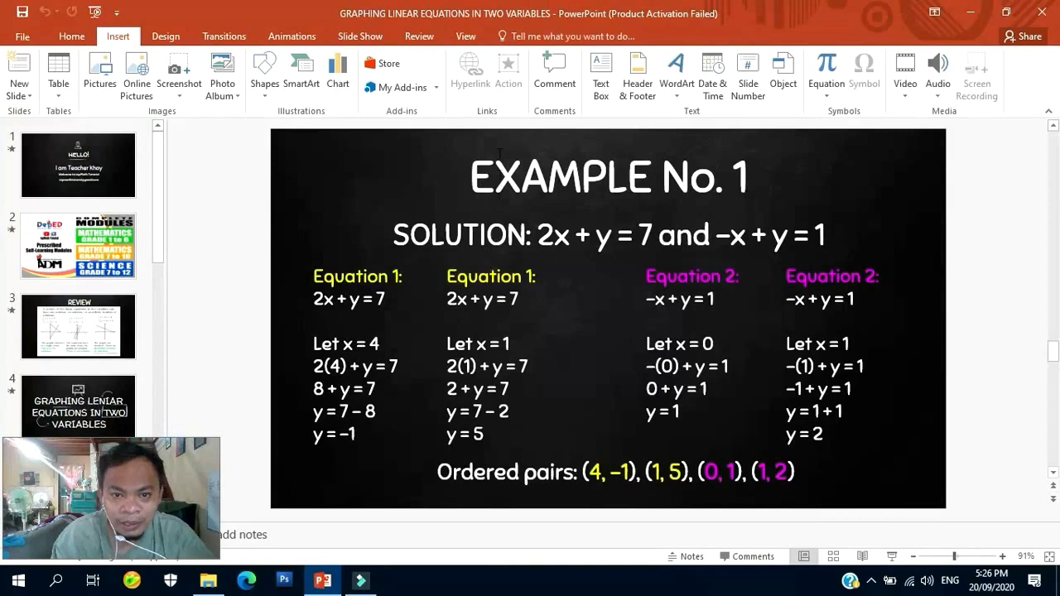
mouse_move(514, 15)
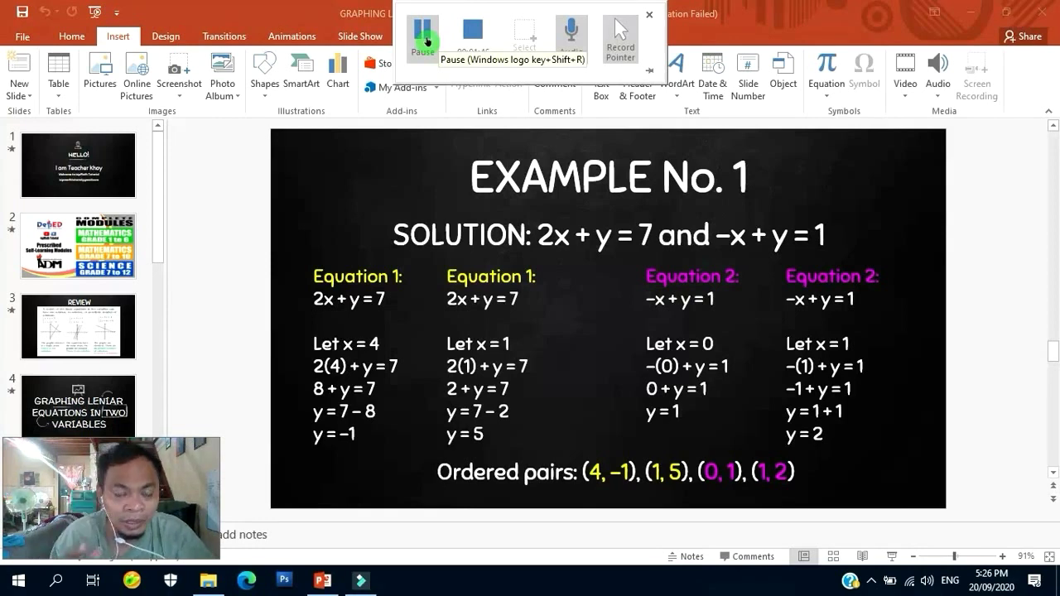
Stop the recording to insert the clip on slide 1, then play and pause it.
click(475, 44)
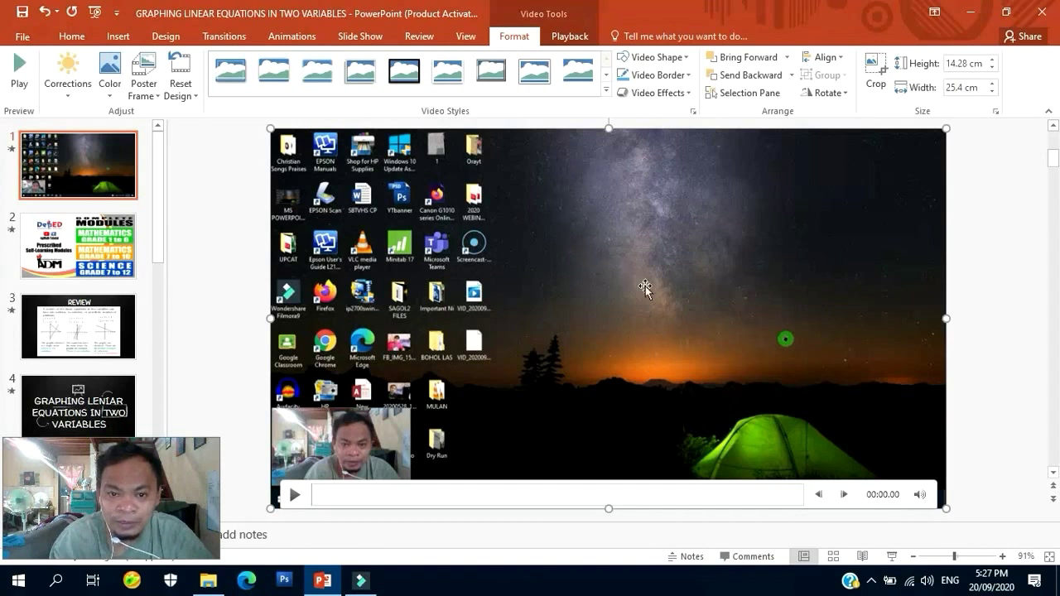
click(294, 496)
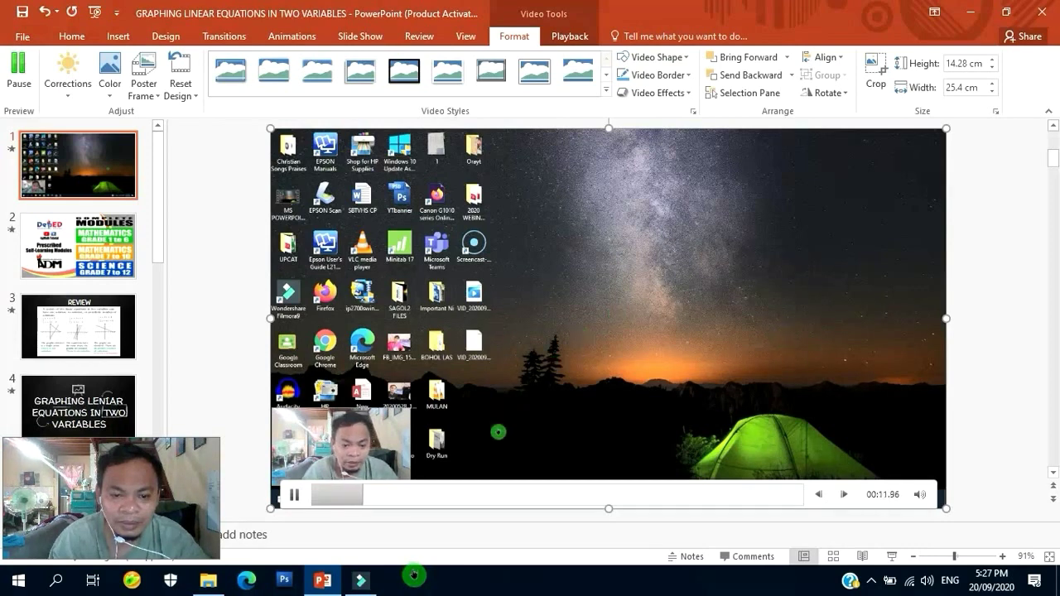
click(289, 498)
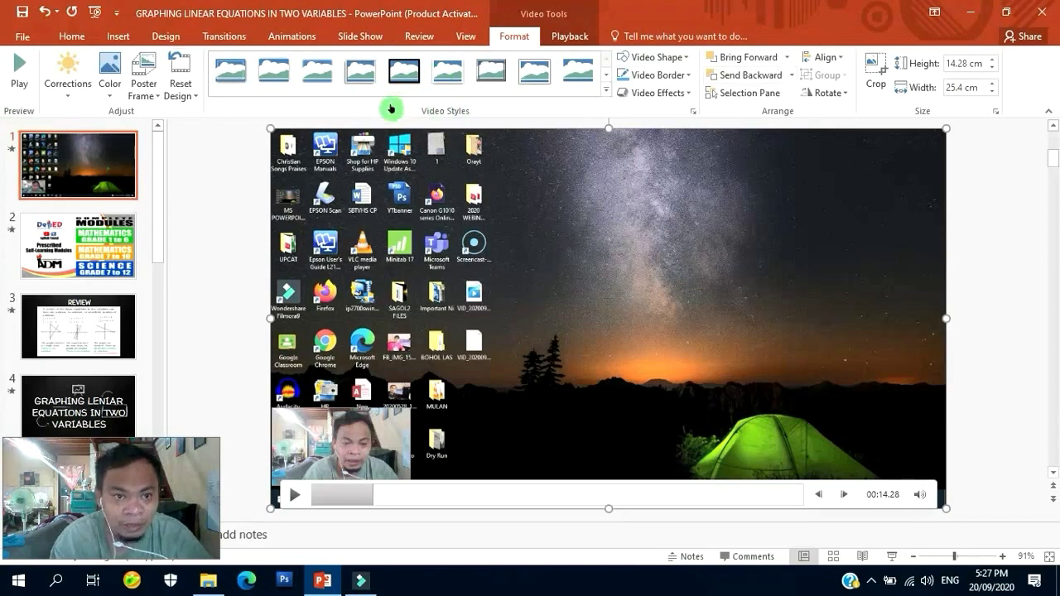
click(17, 36)
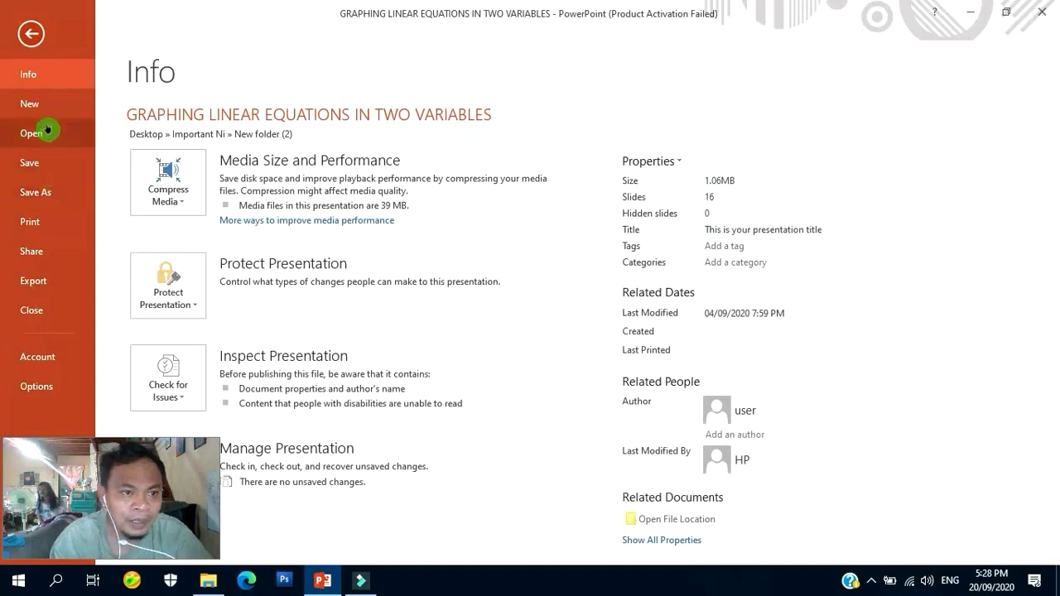
click(27, 34)
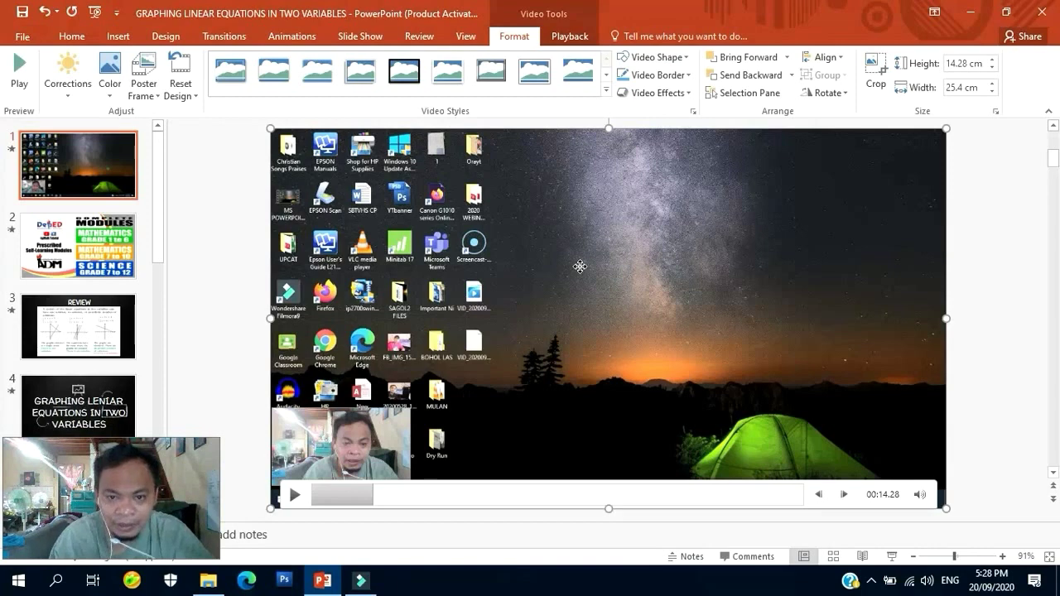
Open Save Media As for the slide 1 video from its right-click menu.
right_click(581, 269)
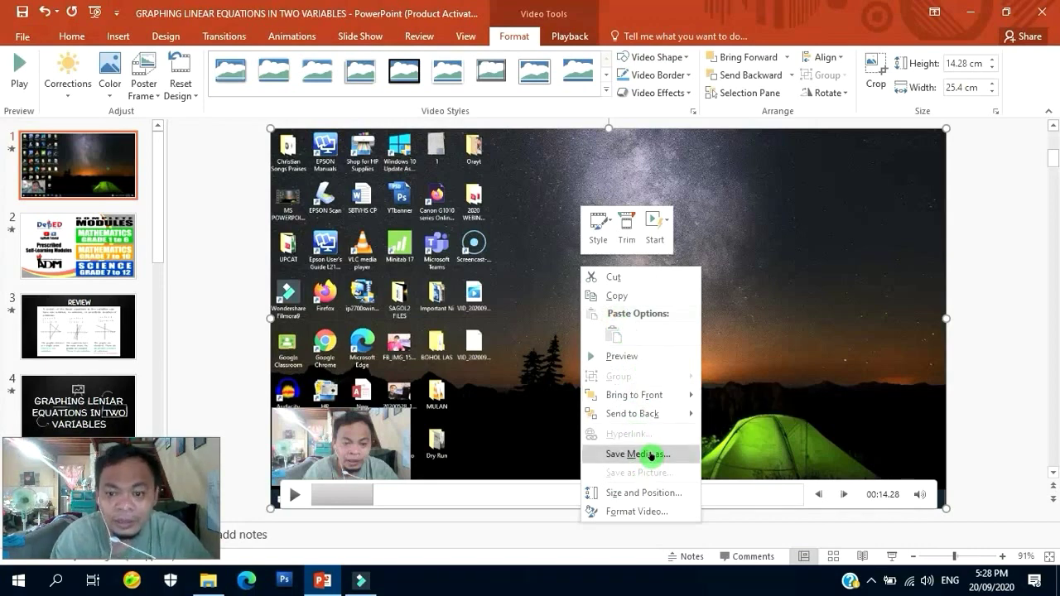
click(650, 455)
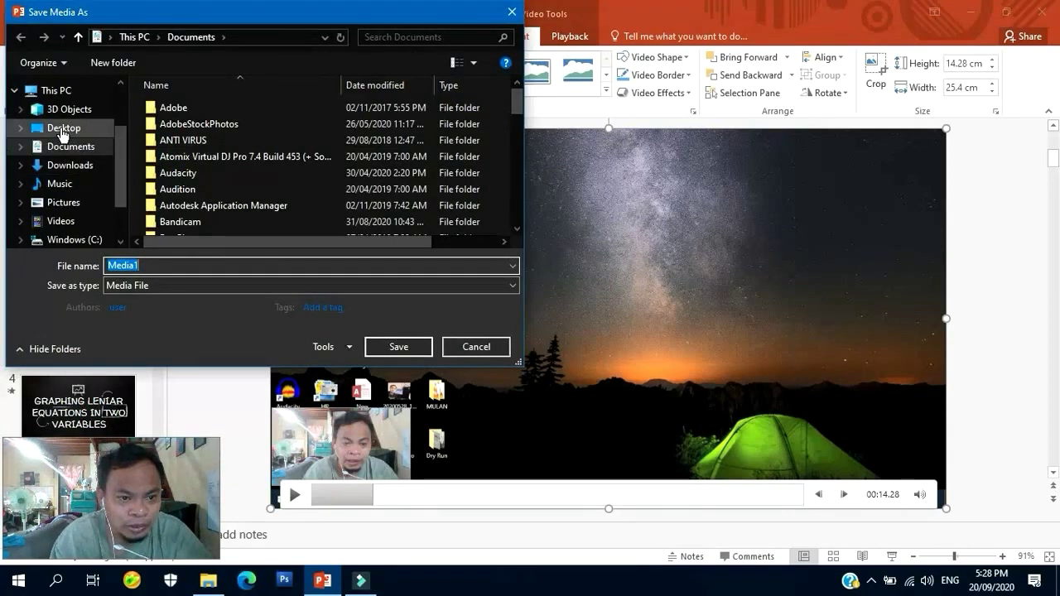
Save the recorded video to the Desktop as Media1.mp4.
click(62, 130)
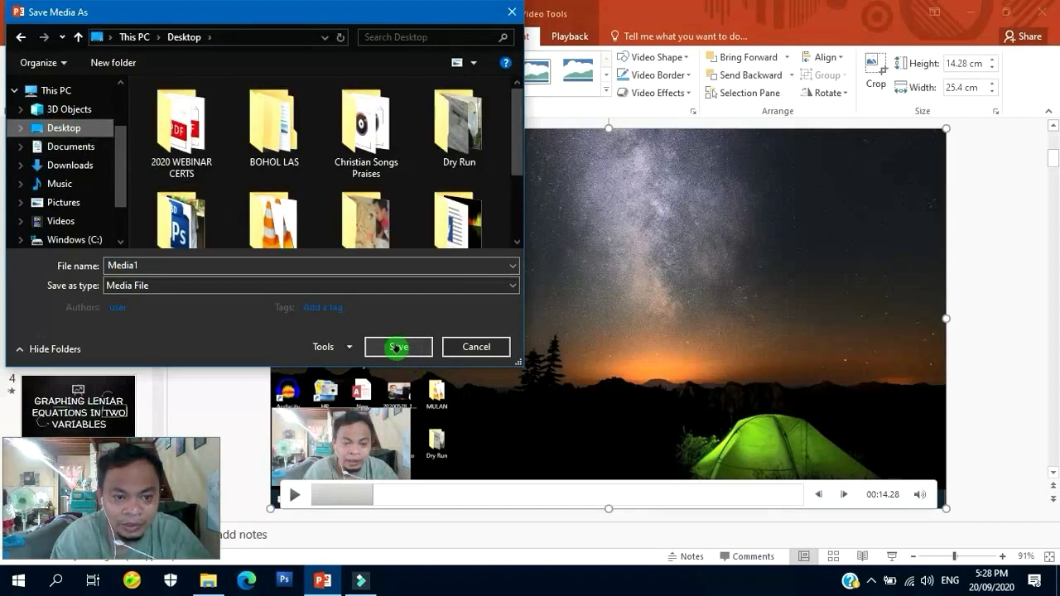
click(398, 347)
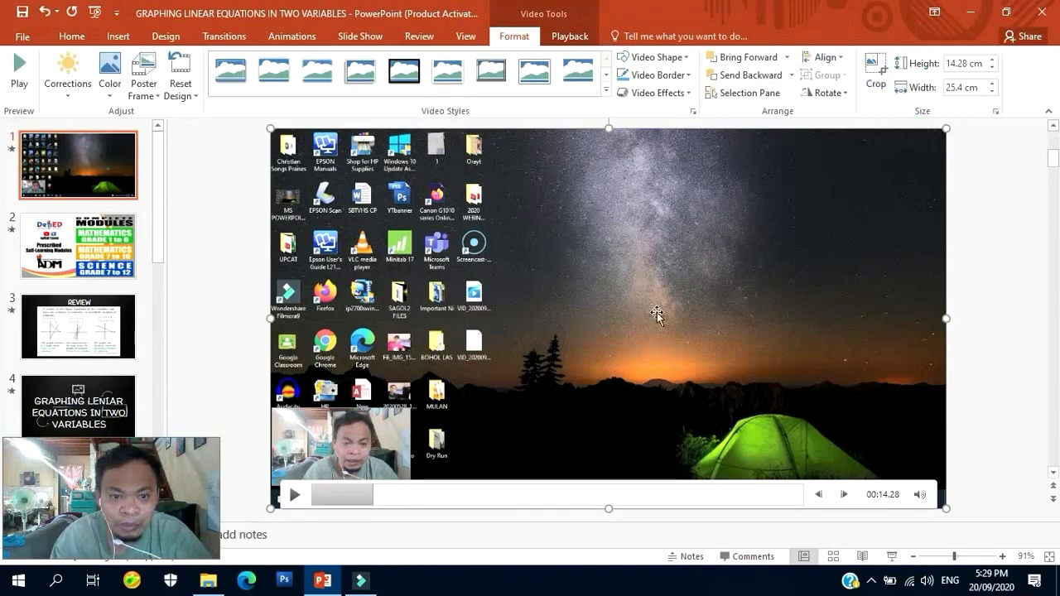
click(970, 14)
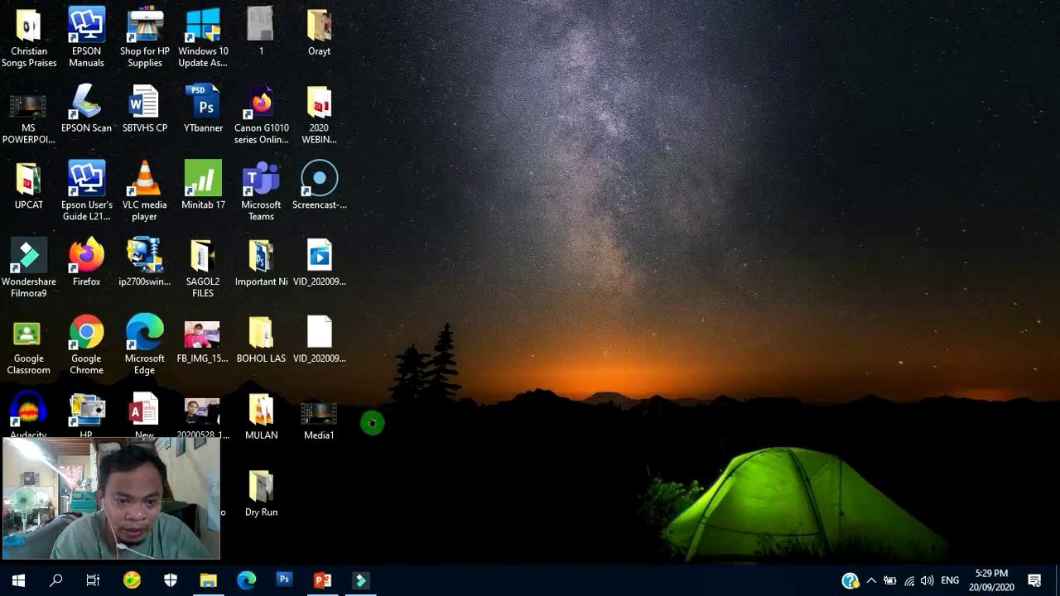
Open the desktop Media1 file via Open with > Windows Media Player.
click(336, 427)
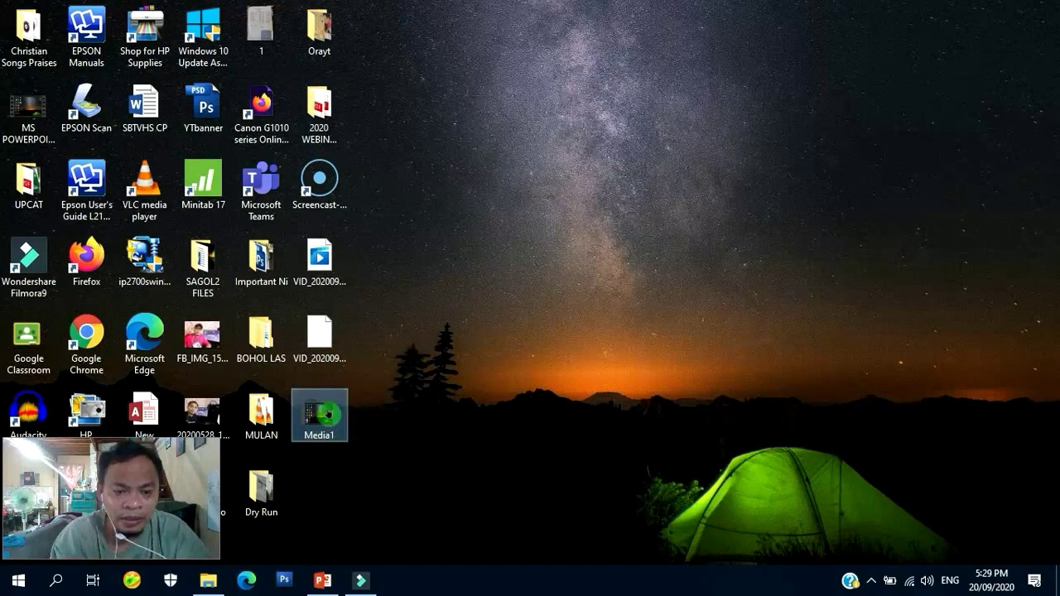
double_click(327, 413)
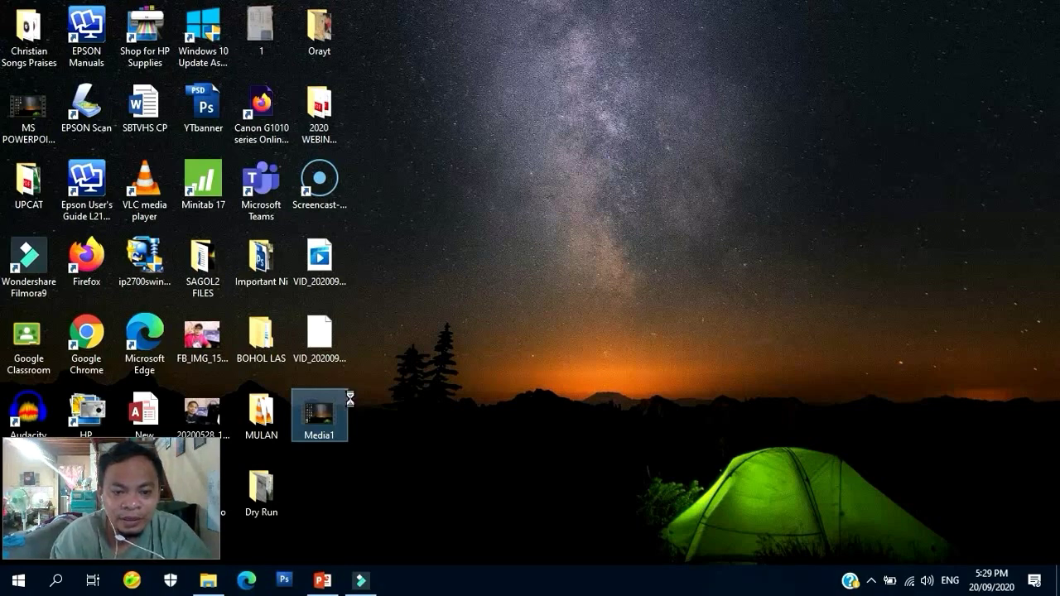
double_click(327, 404)
right_click(326, 403)
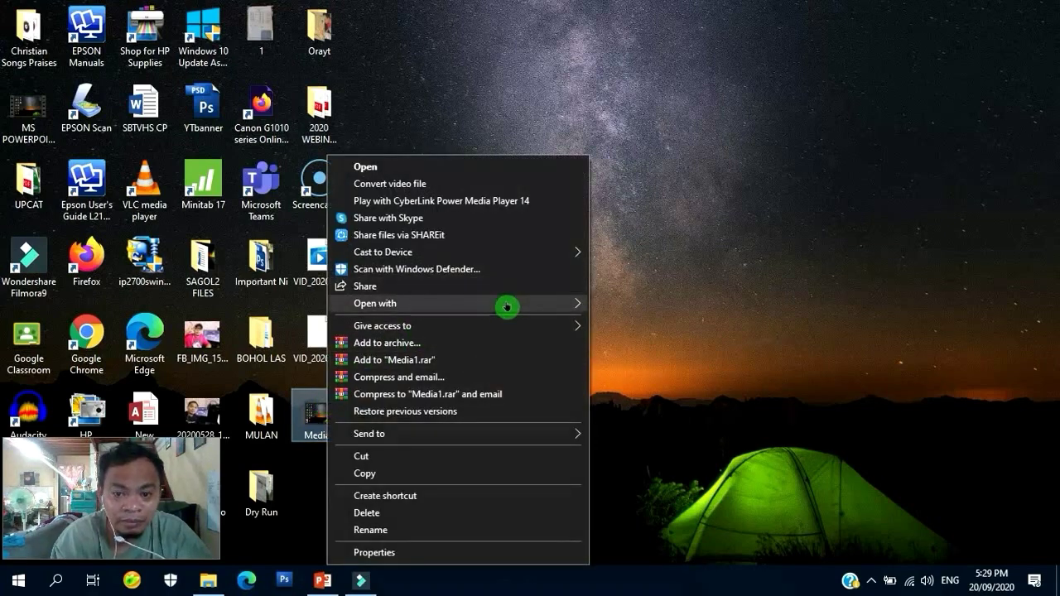
click(557, 306)
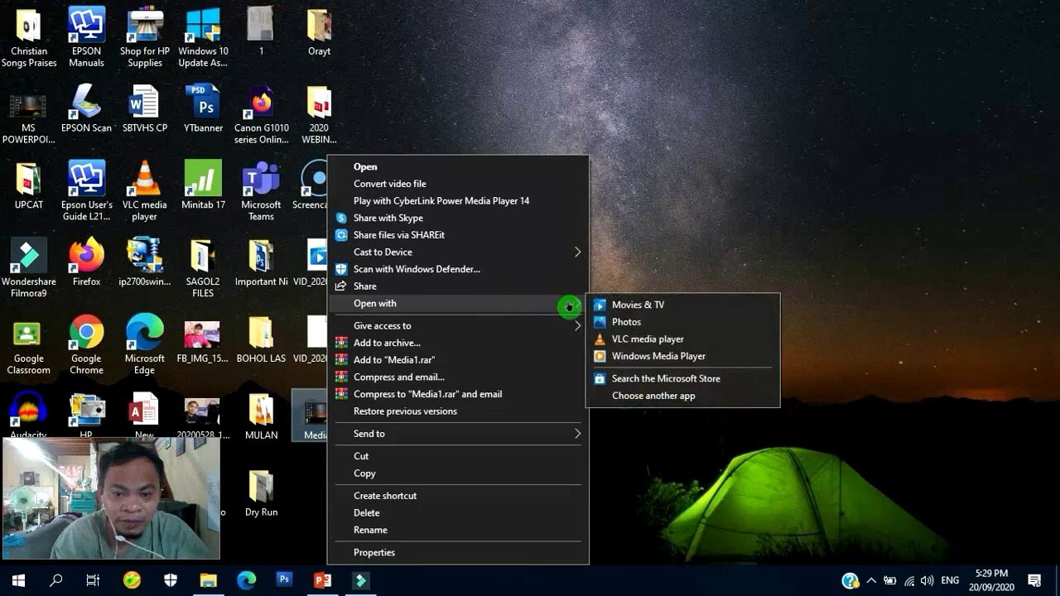
click(643, 357)
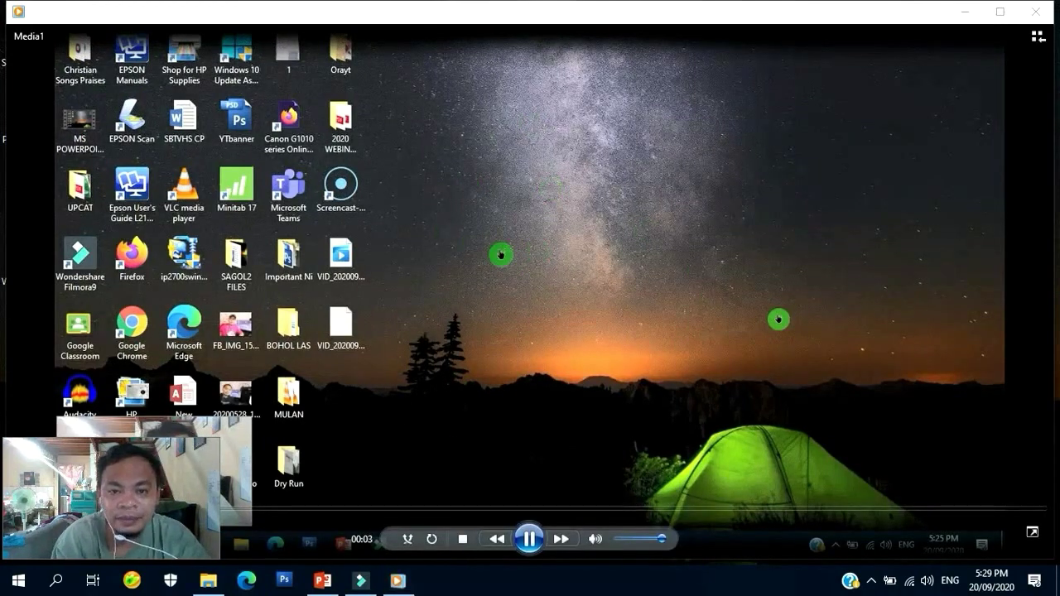
Pause the Media1 playback at 00:07, then minimize and restore the player window.
click(528, 540)
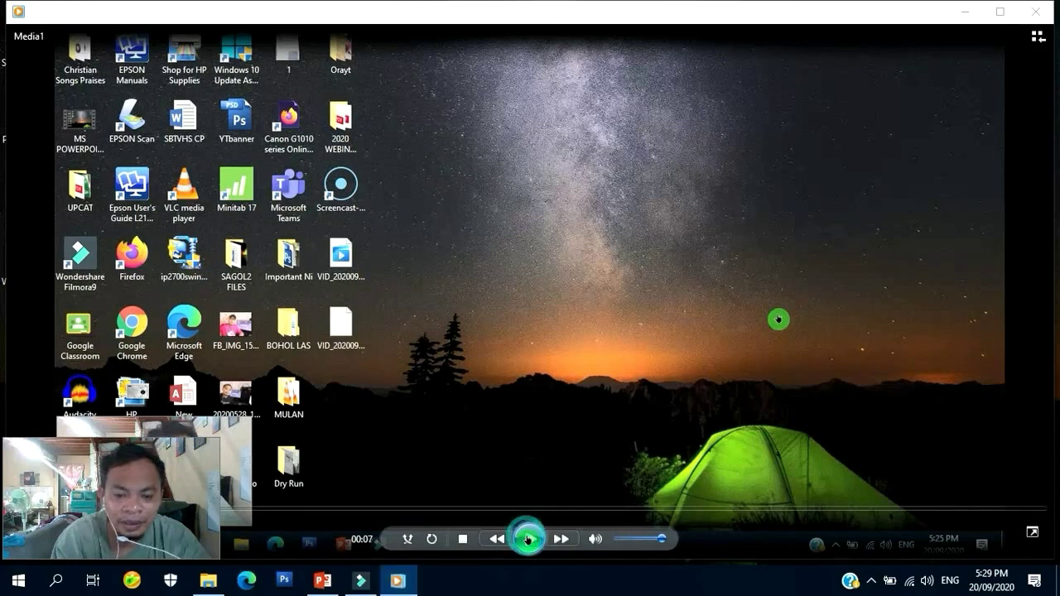
click(969, 16)
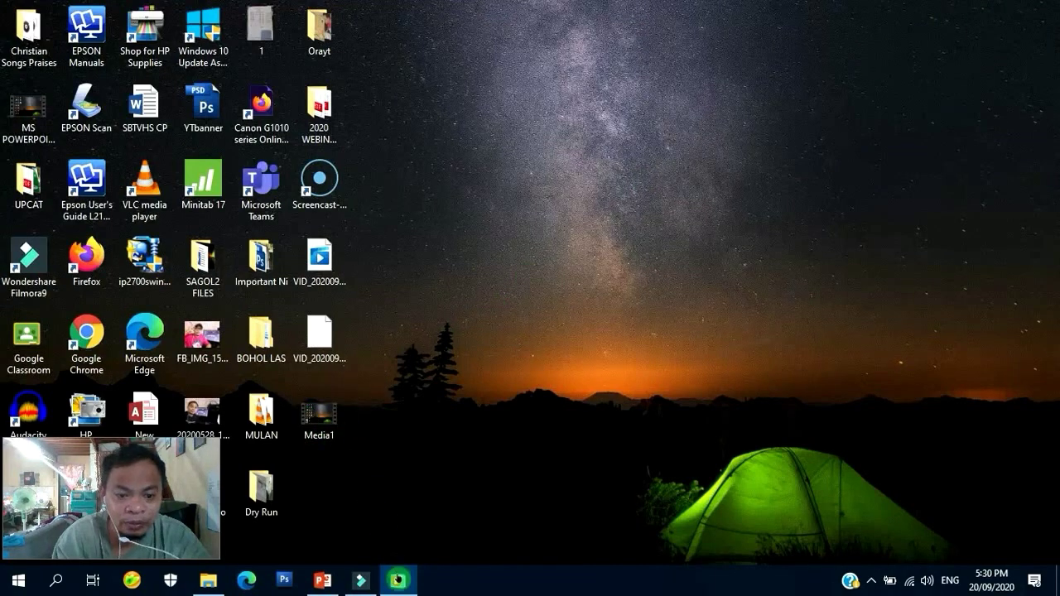
click(399, 584)
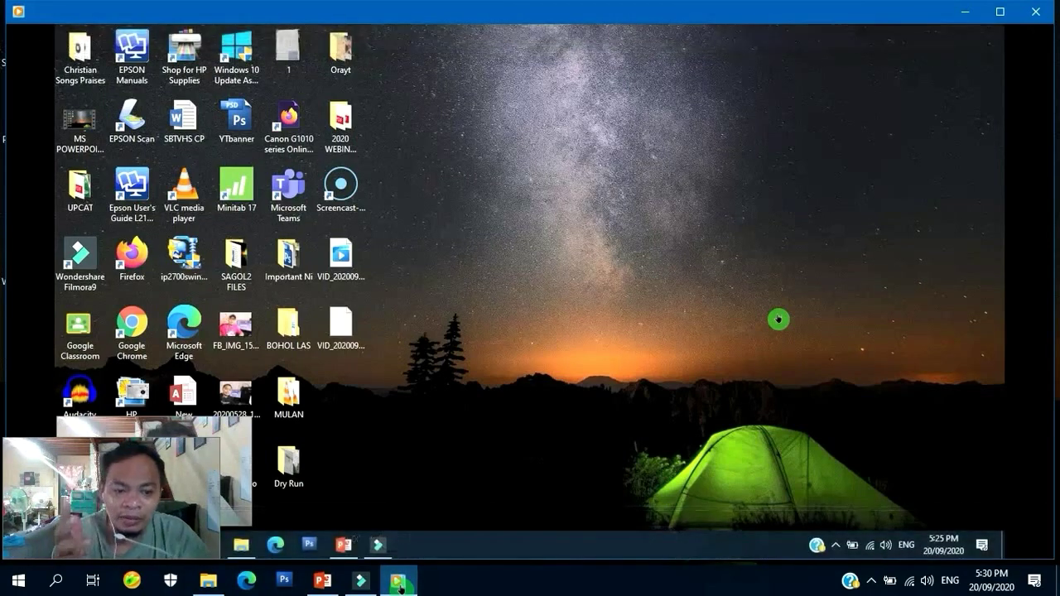
mouse_move(679, 320)
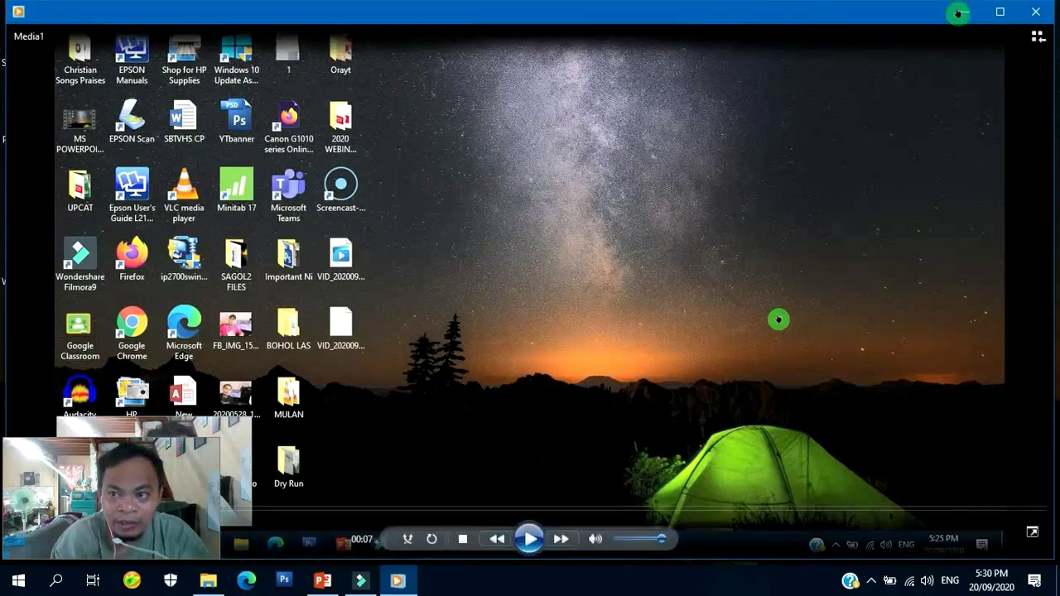
click(964, 15)
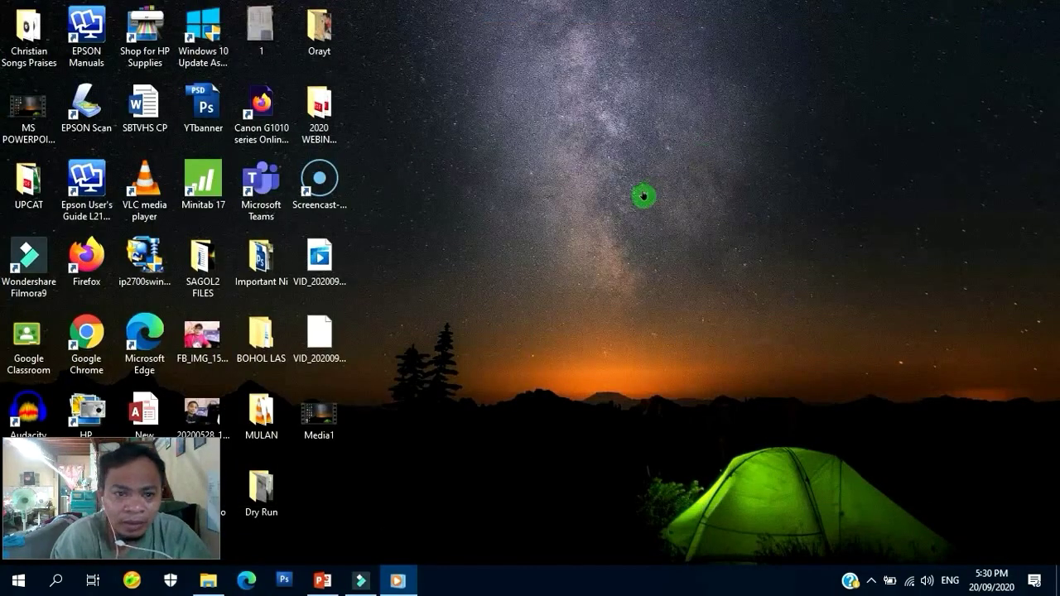
mouse_move(402, 587)
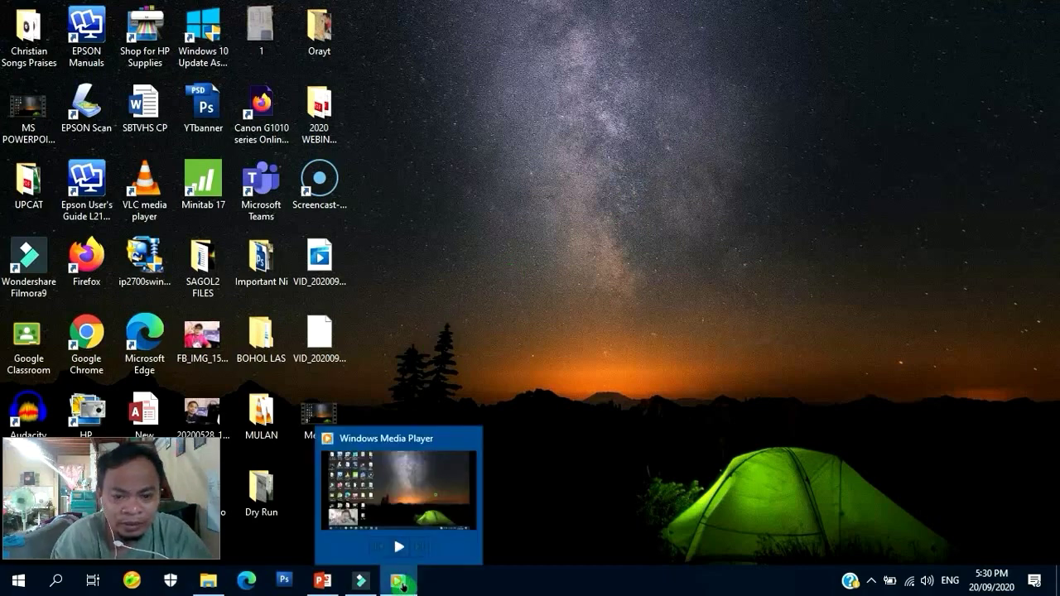
mouse_move(361, 583)
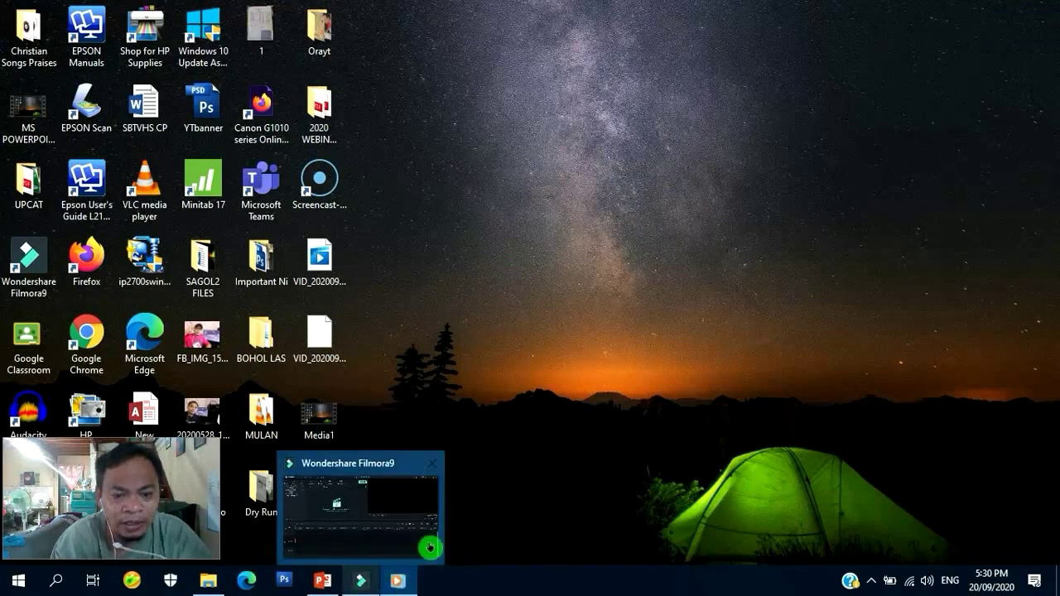
click(406, 584)
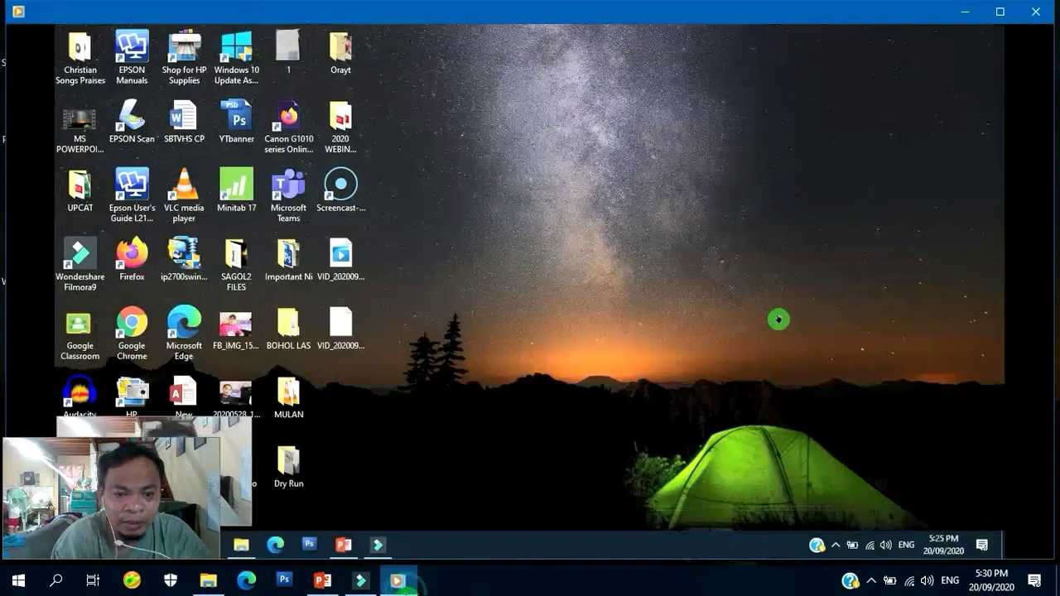